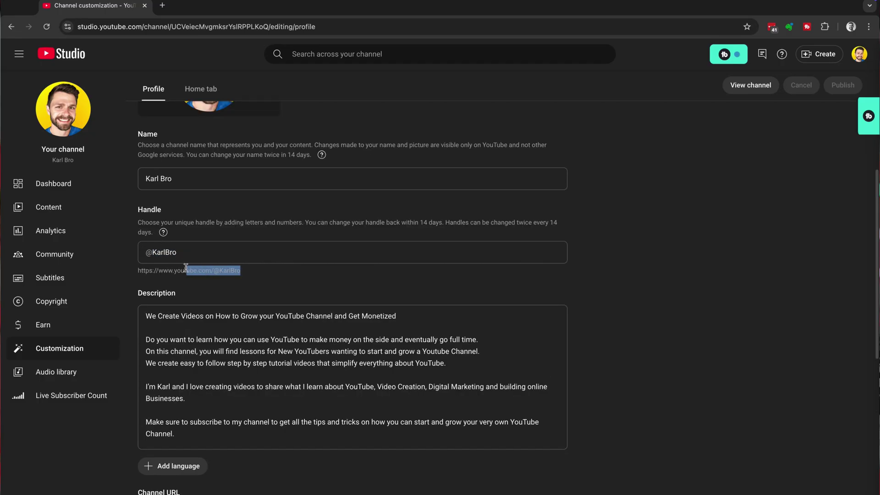
drag(216, 271, 138, 271)
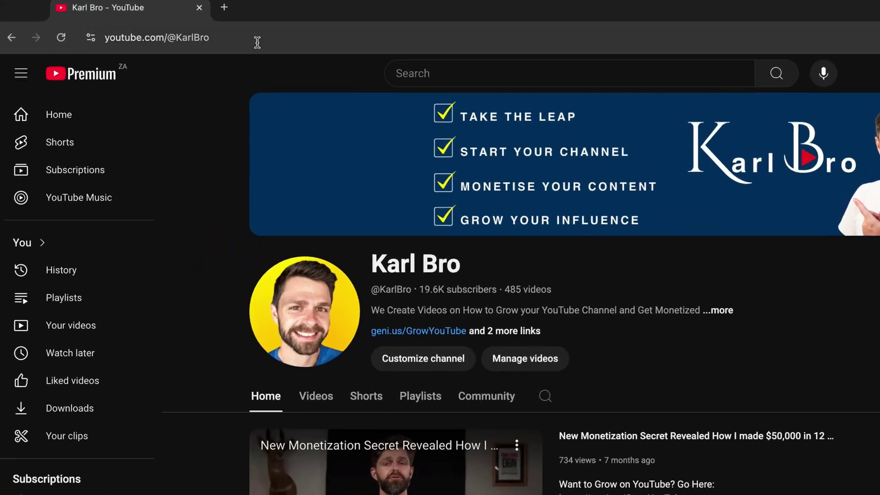
click(242, 37)
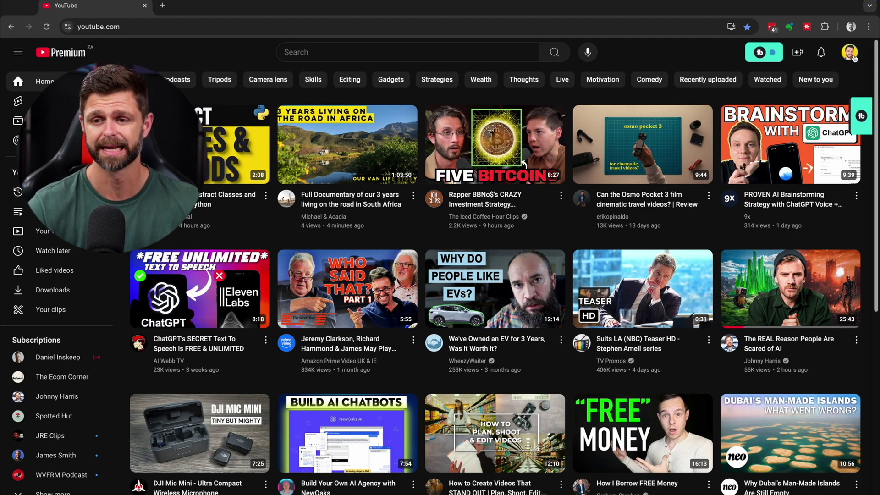
Step: Open your own channel page from the account options and copy its full web address
click(850, 53)
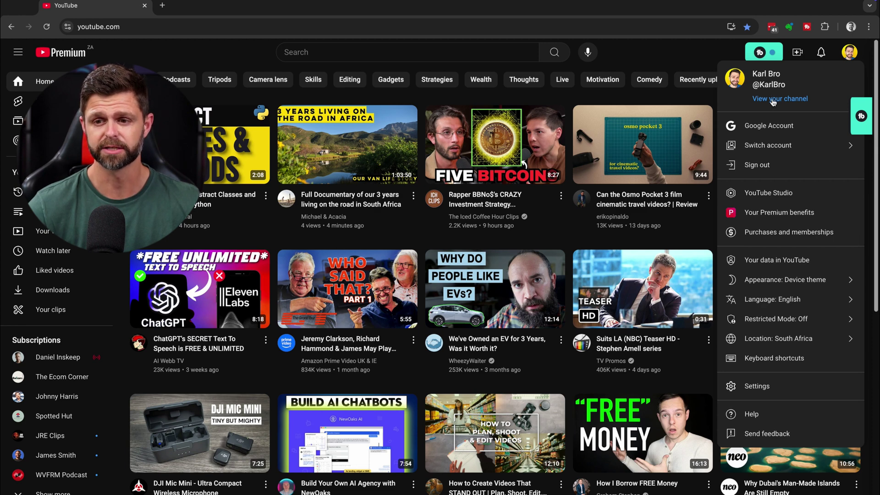
click(778, 100)
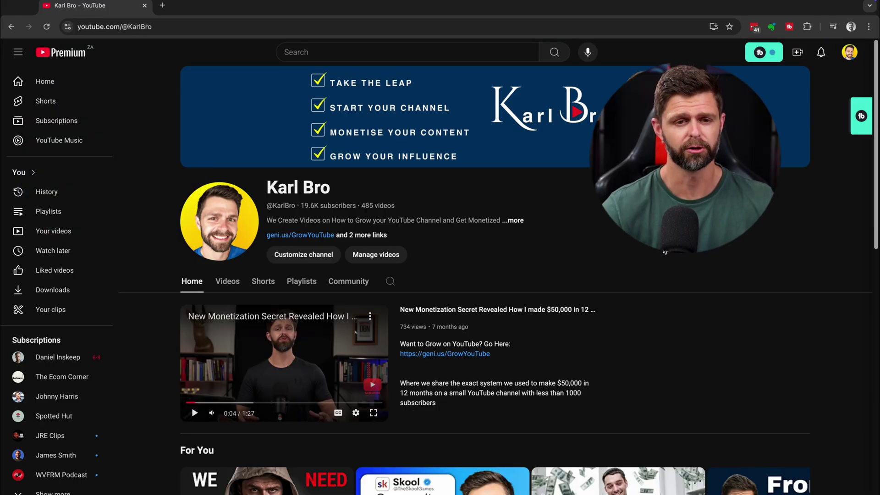
click(176, 26)
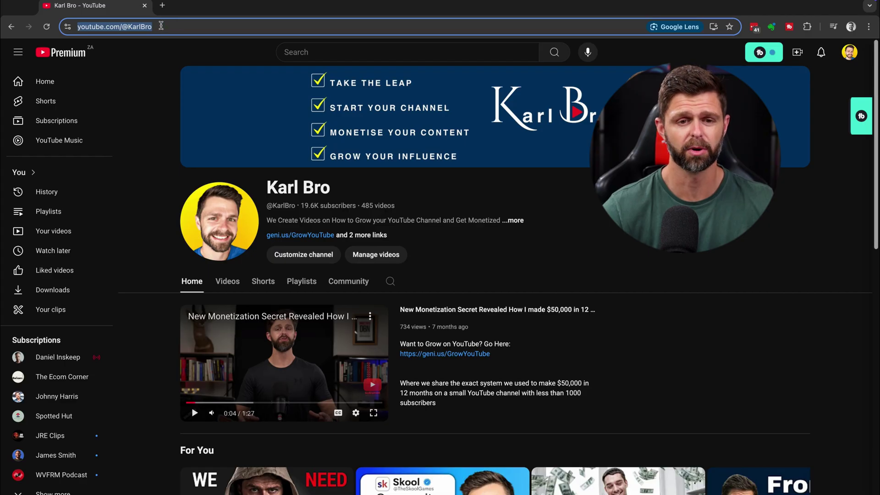
click(186, 27)
drag(208, 27, 76, 27)
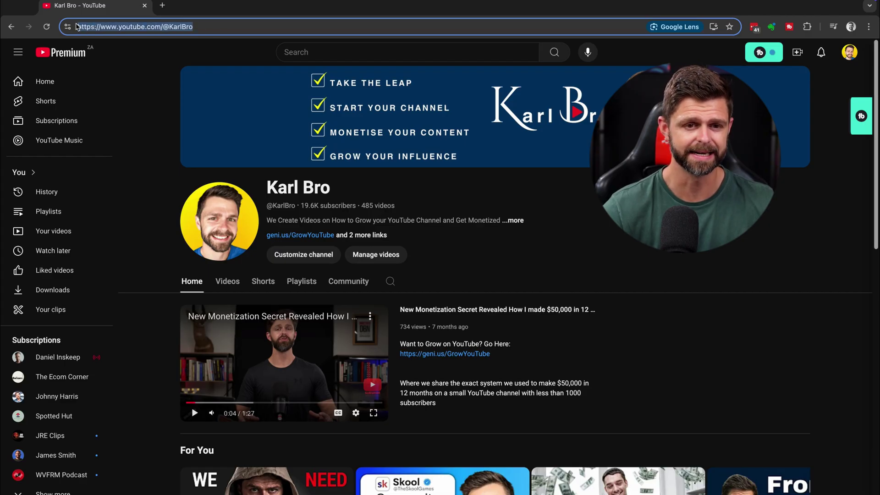
right_click(133, 29)
click(164, 110)
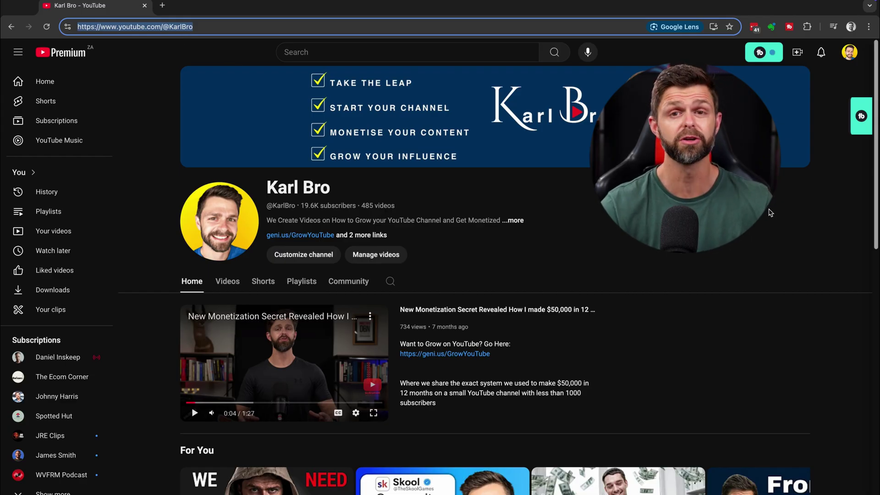
Step: Open the channel's profile customization in YouTube Studio and copy the standard Channel URL
click(854, 64)
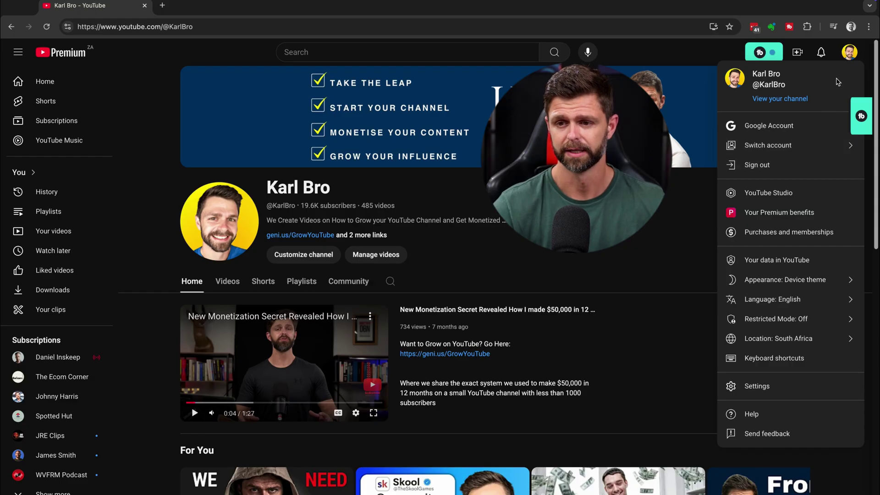
click(769, 193)
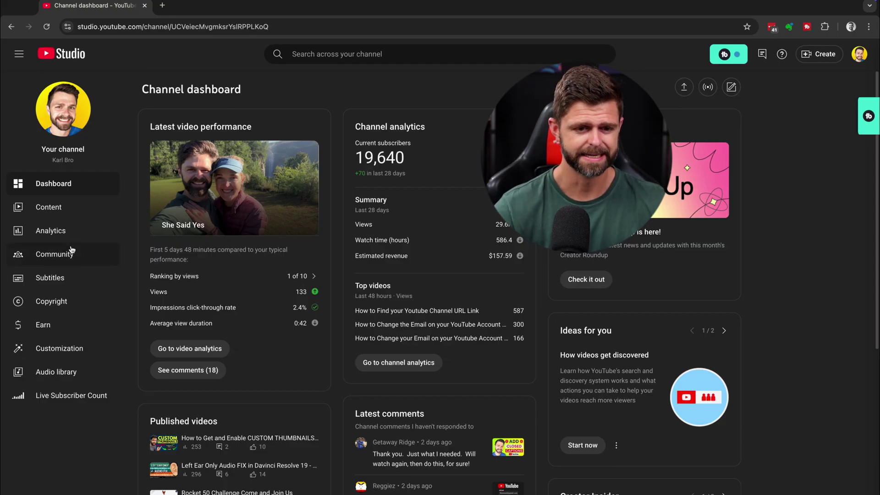
click(66, 350)
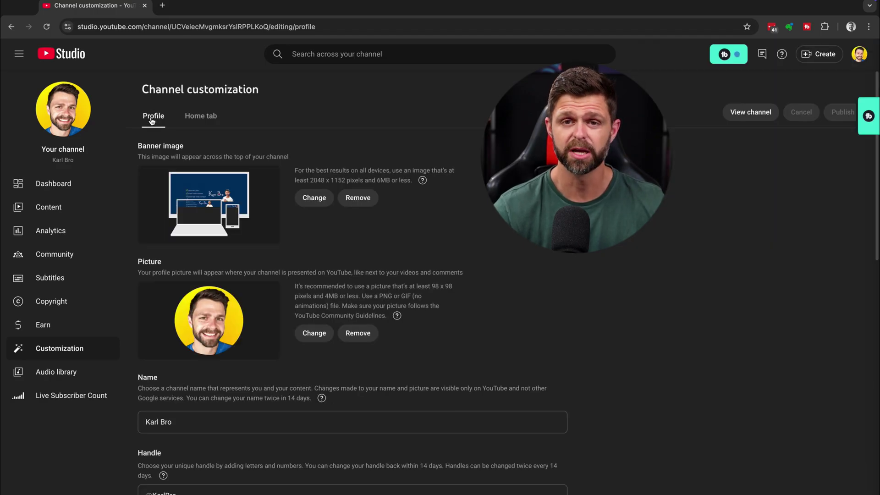
scroll(485, 260, down, 8)
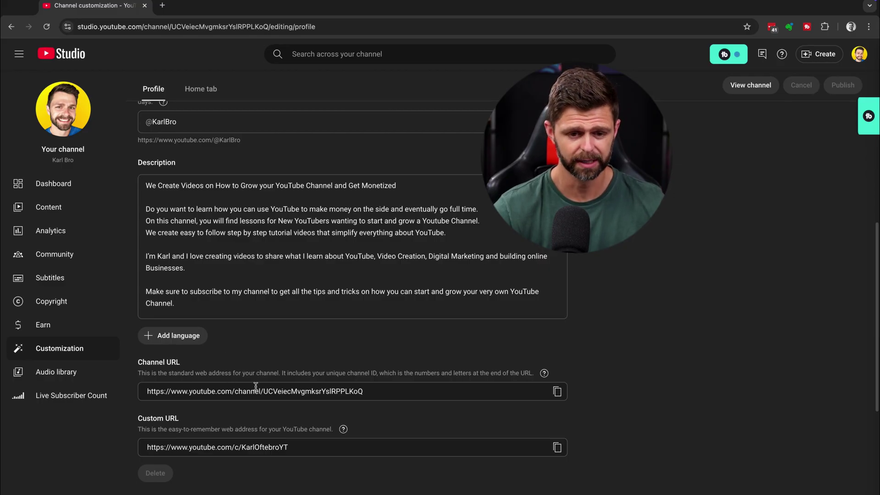
drag(147, 392, 400, 393)
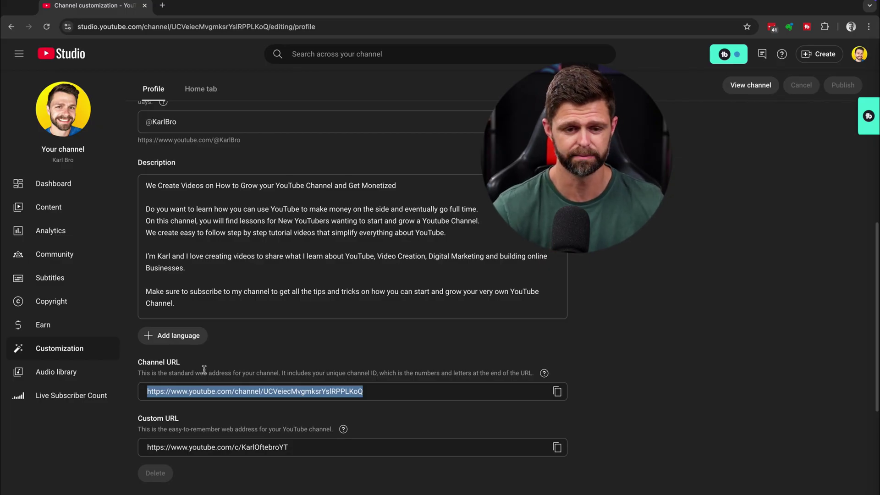
click(558, 394)
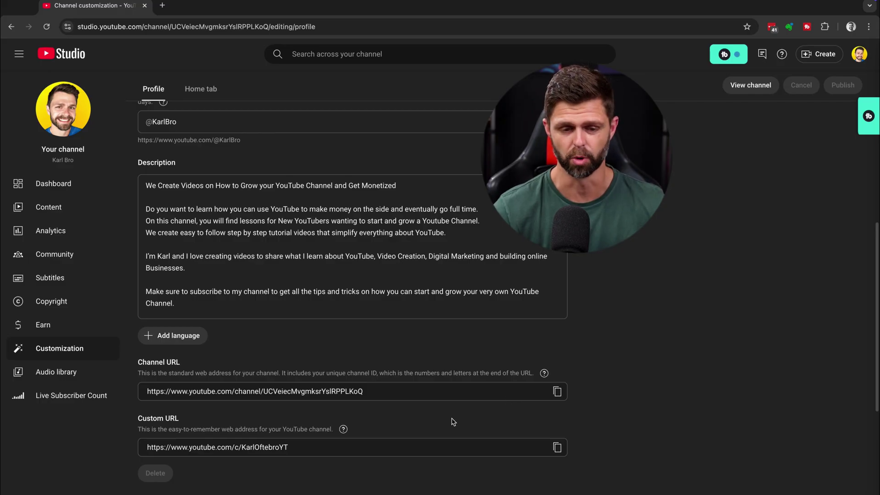
Step: Examine the channel's Custom URL and Handle settings, including the handle-based web address shown under the handle
scroll(453, 422, down, 1)
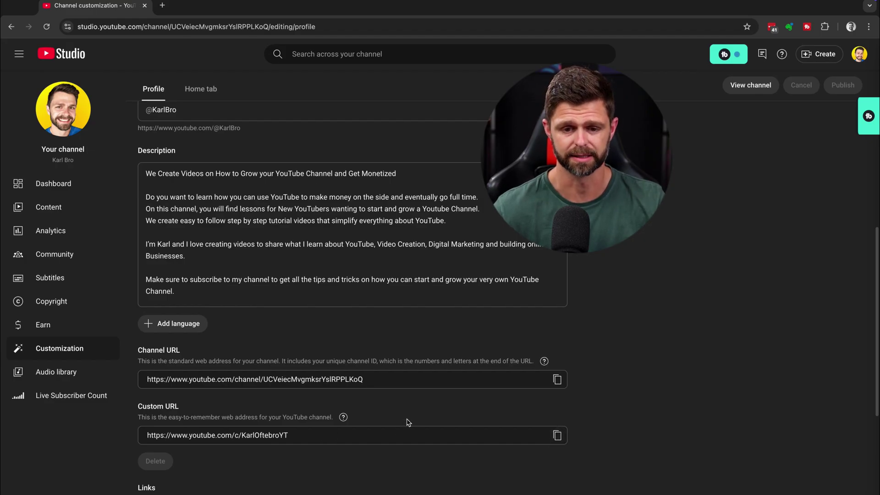
scroll(407, 418, up, 3)
scroll(403, 367, down, 4)
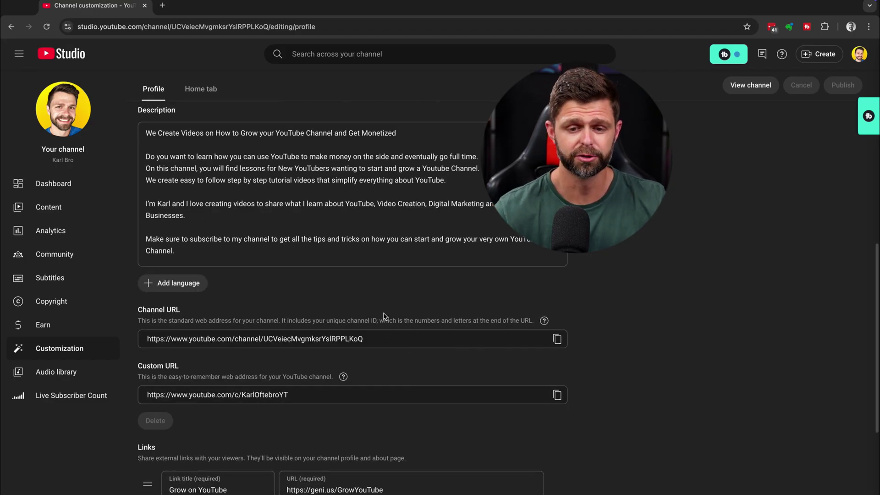
scroll(225, 221, up, 3)
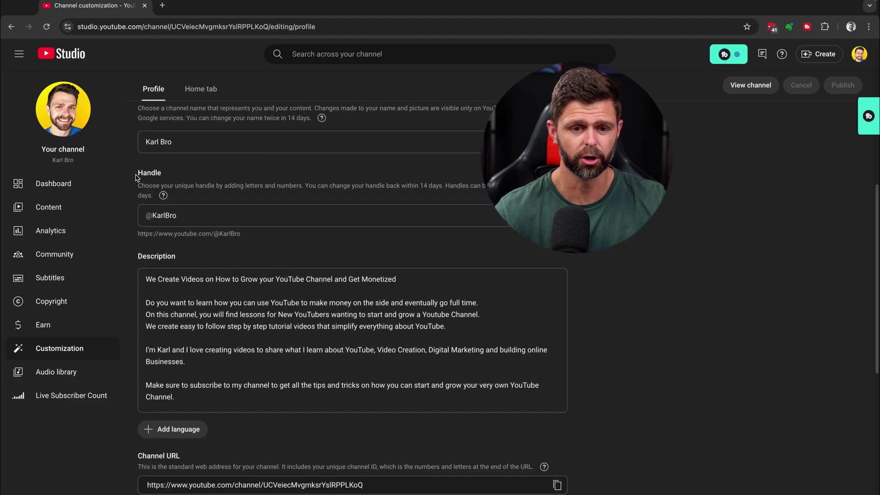
drag(139, 171, 169, 175)
scroll(182, 179, up, 1)
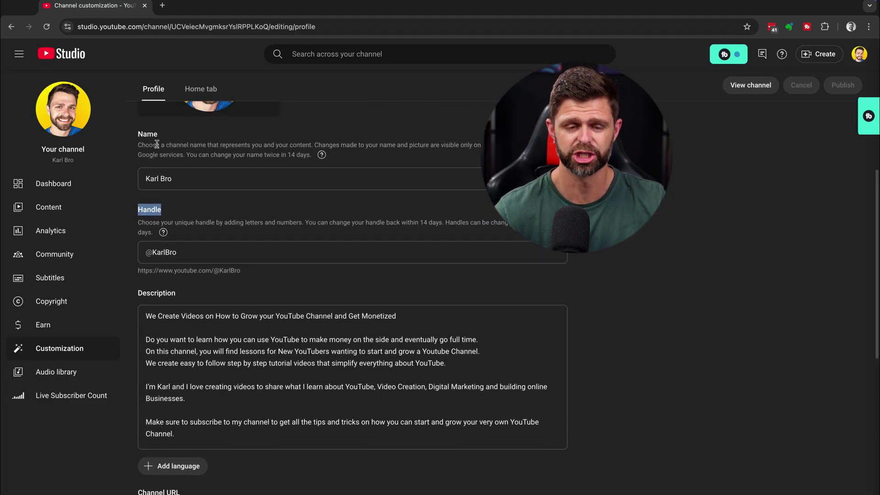
click(191, 257)
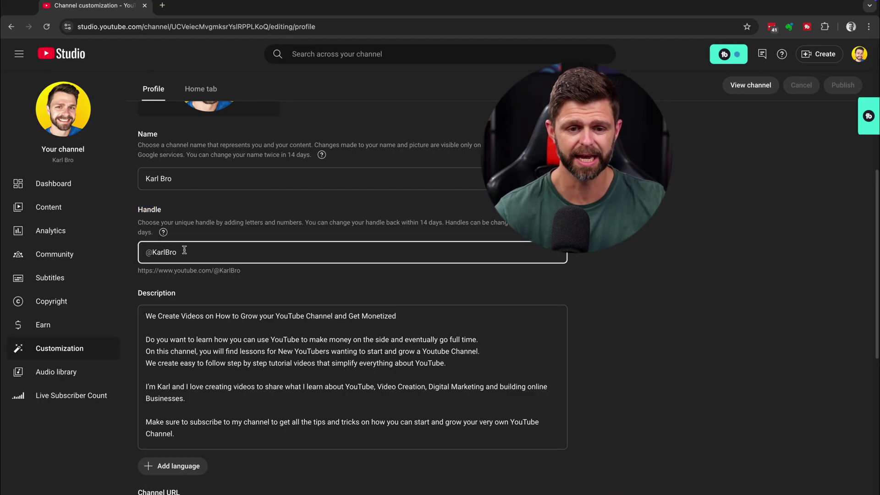
drag(193, 253, 147, 255)
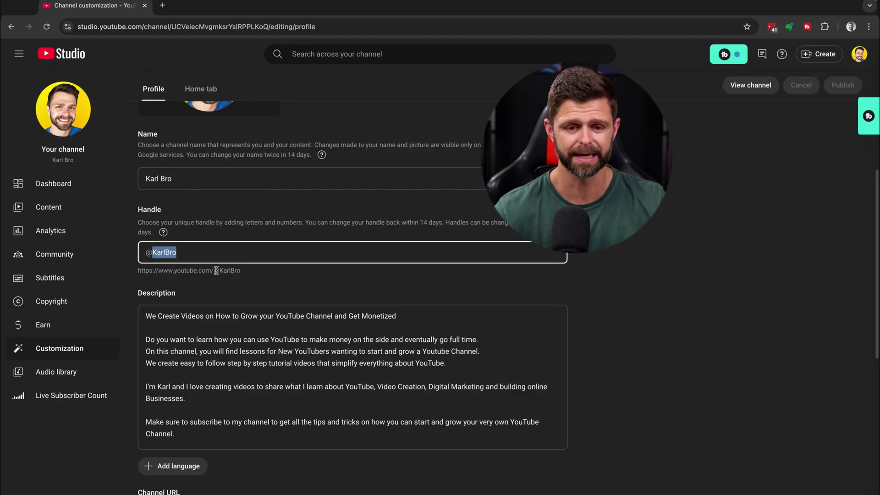
drag(241, 270, 135, 270)
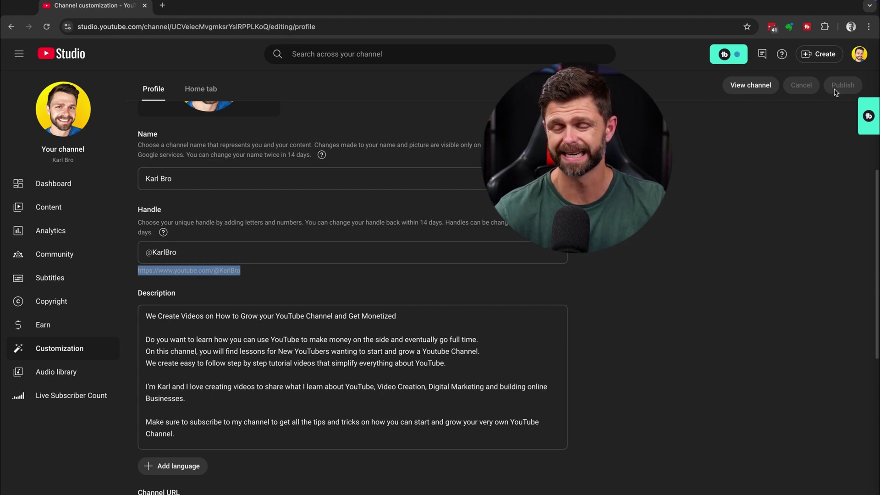
click(201, 259)
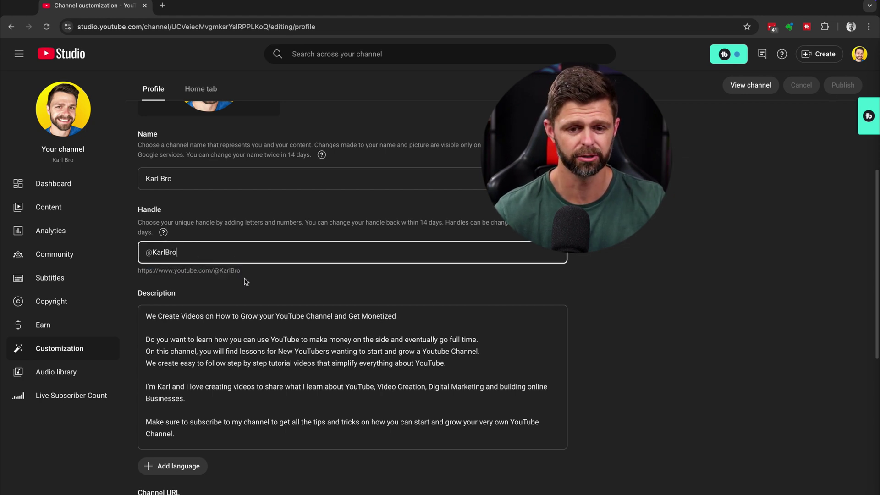
Step: Copy the handle-based channel address and open it in a new browser tab
triple_click(231, 274)
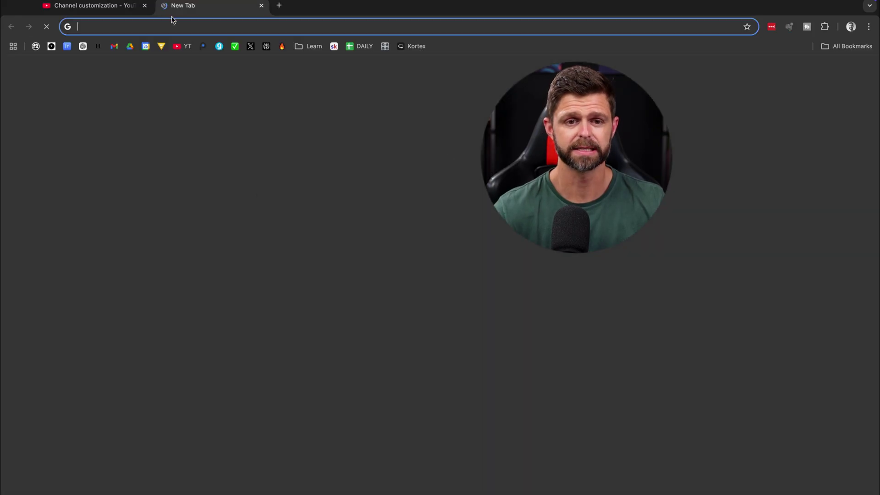
click(163, 5)
key(ctrl+v)
key(Return)
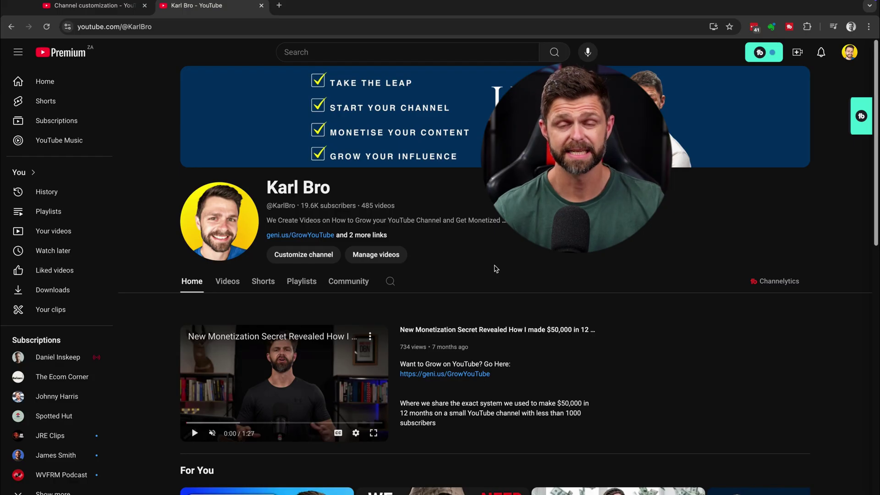
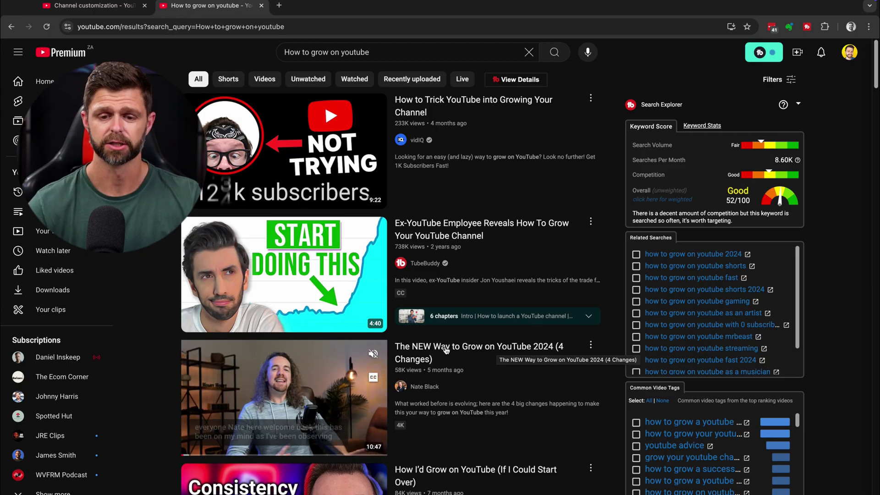
Step: Open the video "The NEW Way to Grow on YouTube 2024 (4 Changes)" and view the channel of the commenter directly below the pinned comment
click(447, 352)
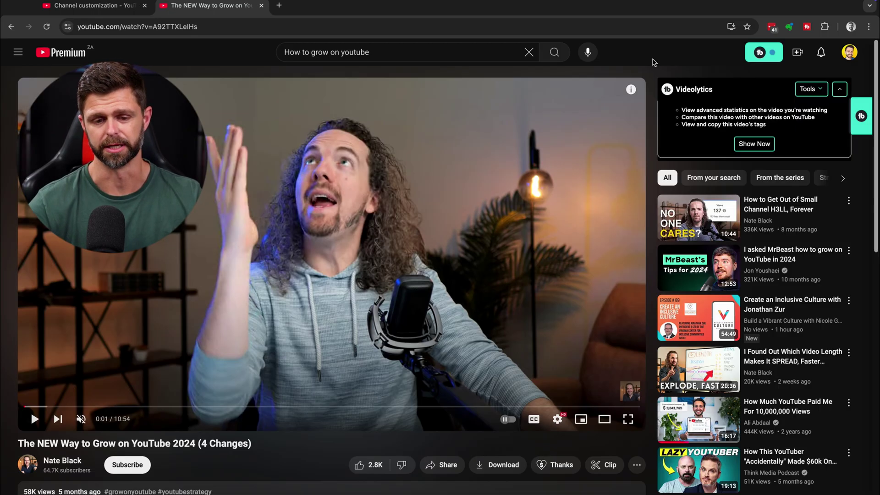
scroll(106, 369, down, 5)
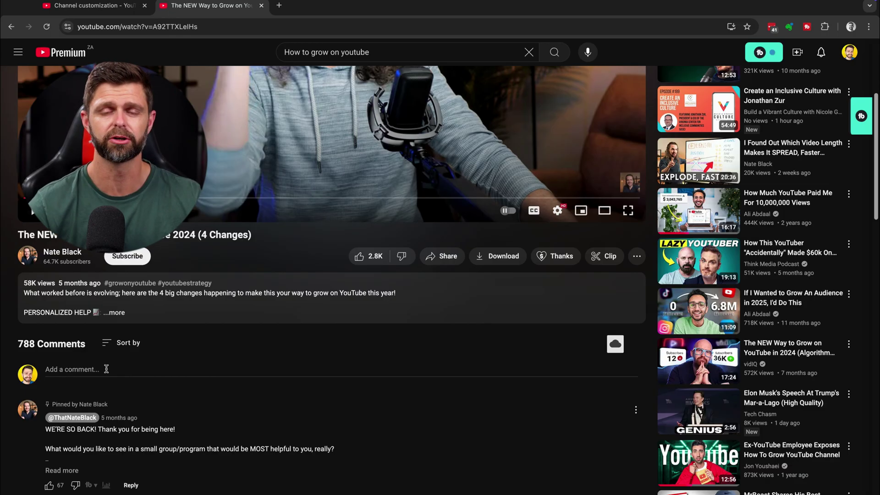
scroll(205, 418, down, 2)
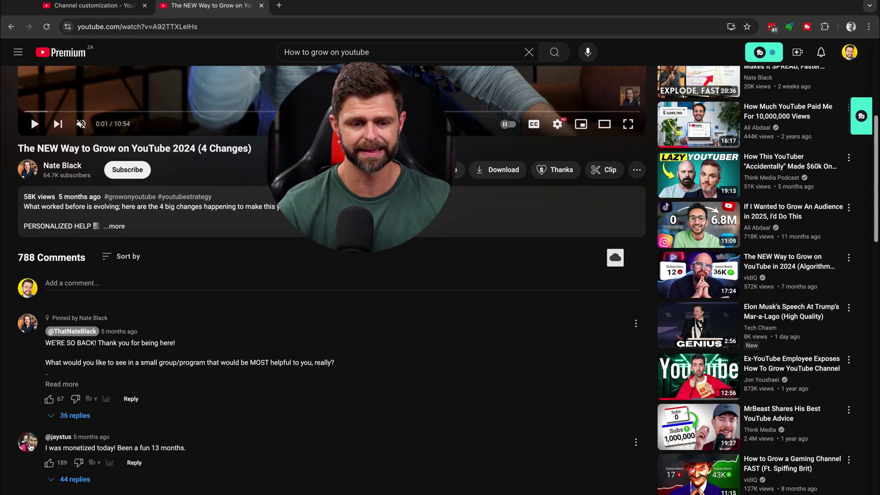
click(31, 444)
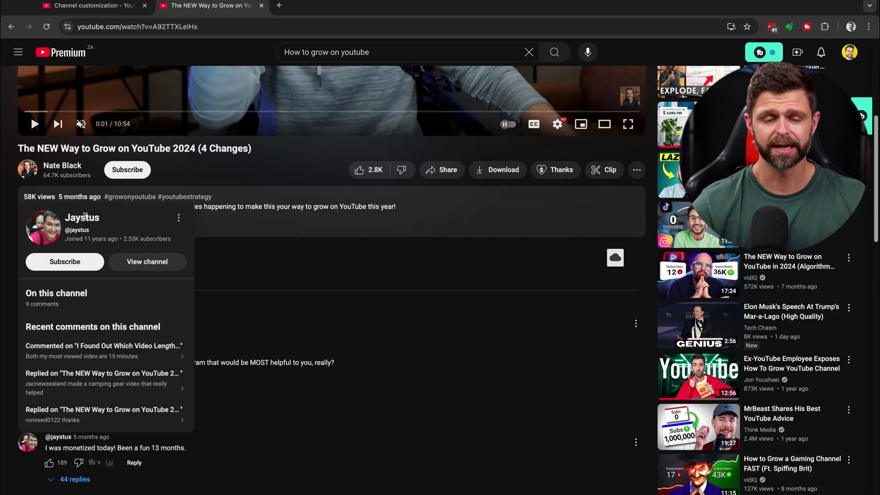
click(147, 261)
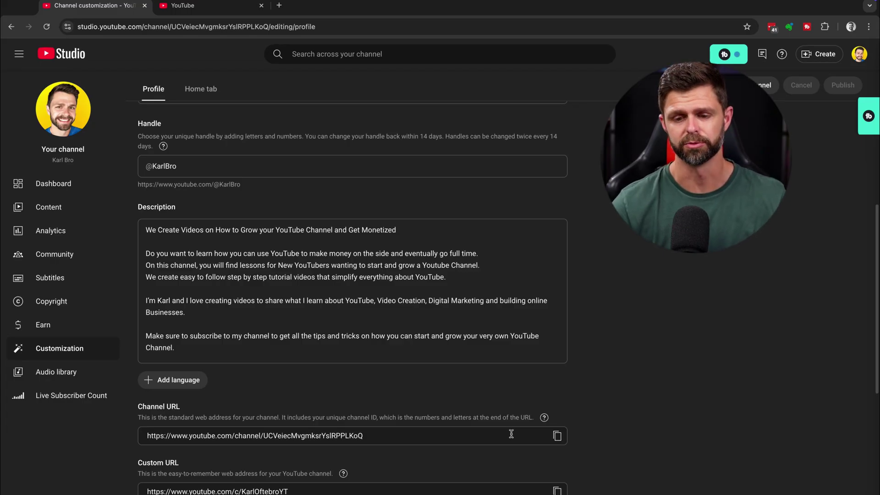
Step: Copy the standard Channel URL from YouTube Studio and load it in an Incognito window with "?sub_confirmation=1" appended
click(557, 436)
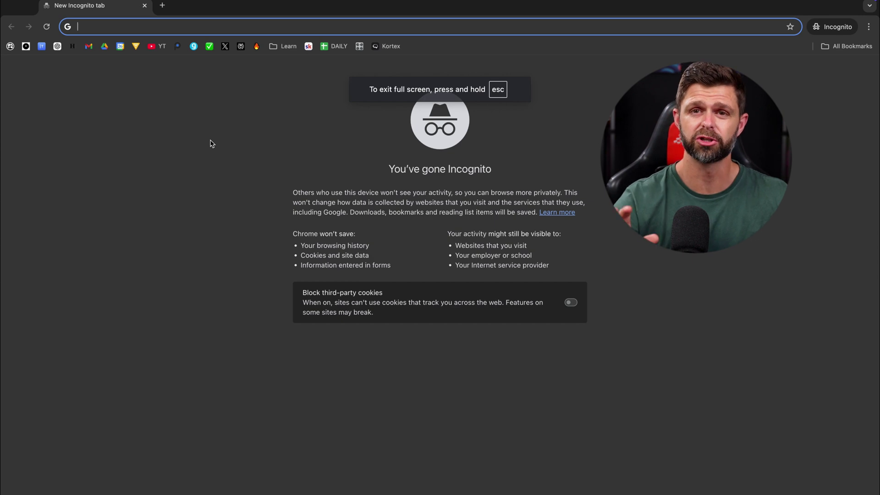
key(super+v)
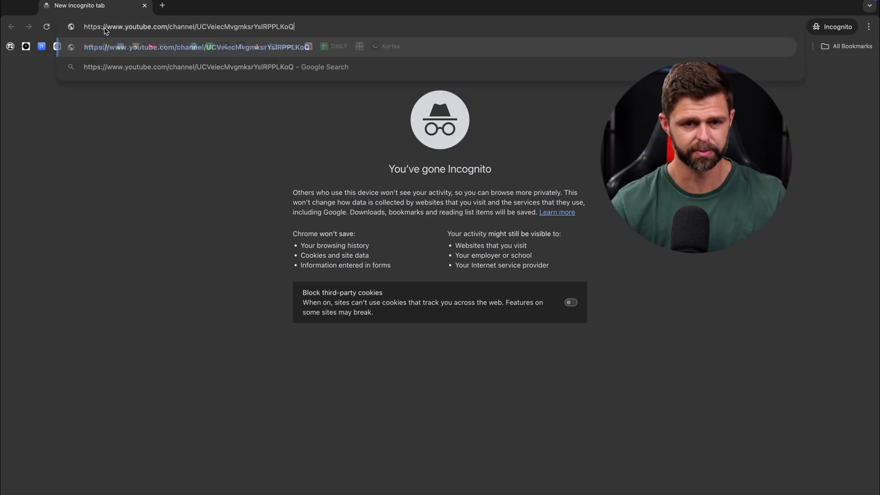
text(?sub_confirmation=1)
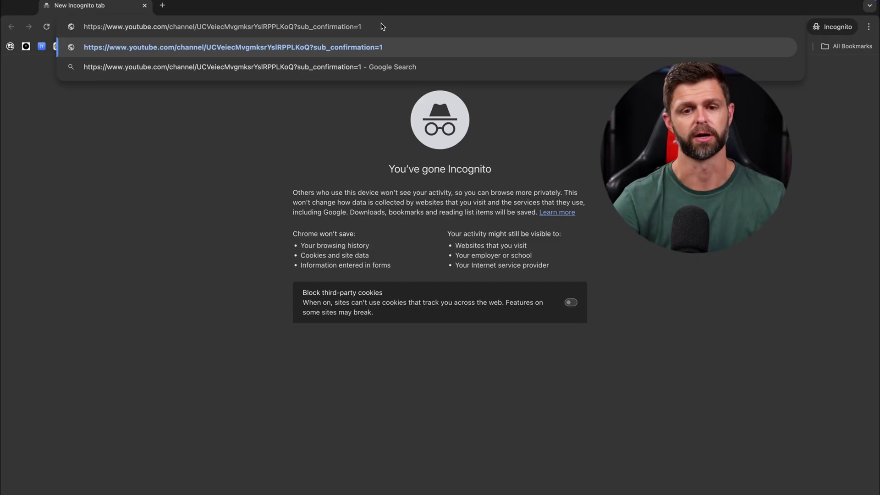
key(Return)
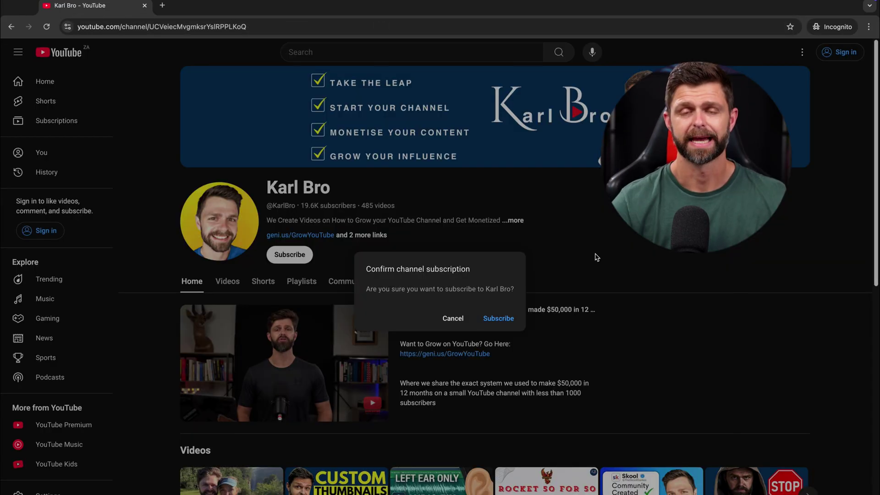